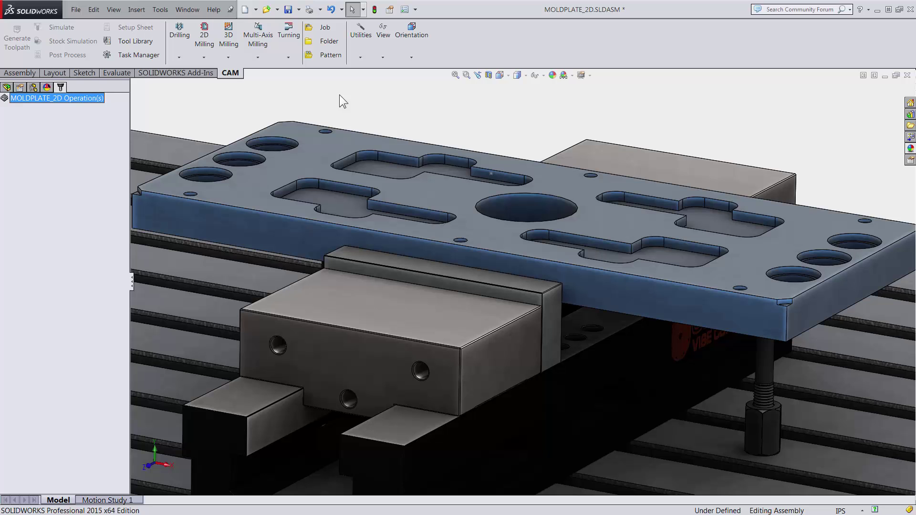
Step: Create a new Milling job from the CAM menu with the plate body as its model
left_click(320, 28)
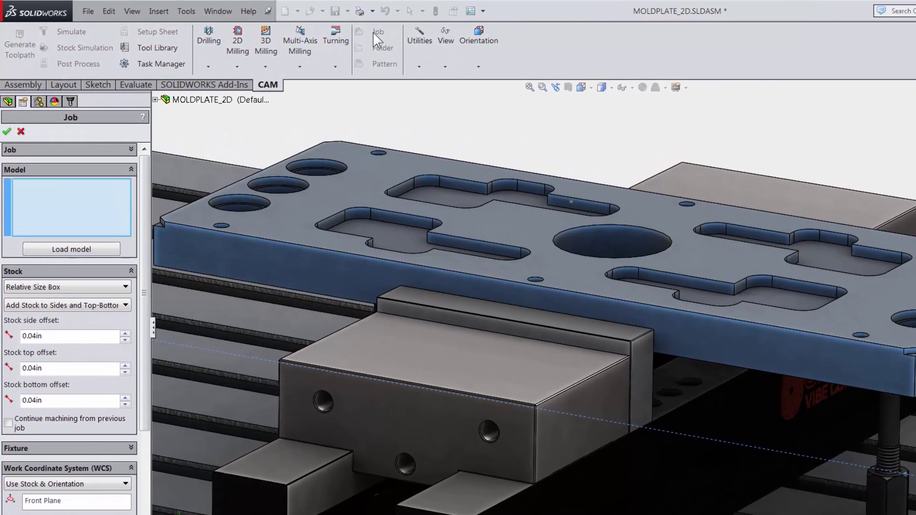
left_click(86, 148)
left_click(84, 180)
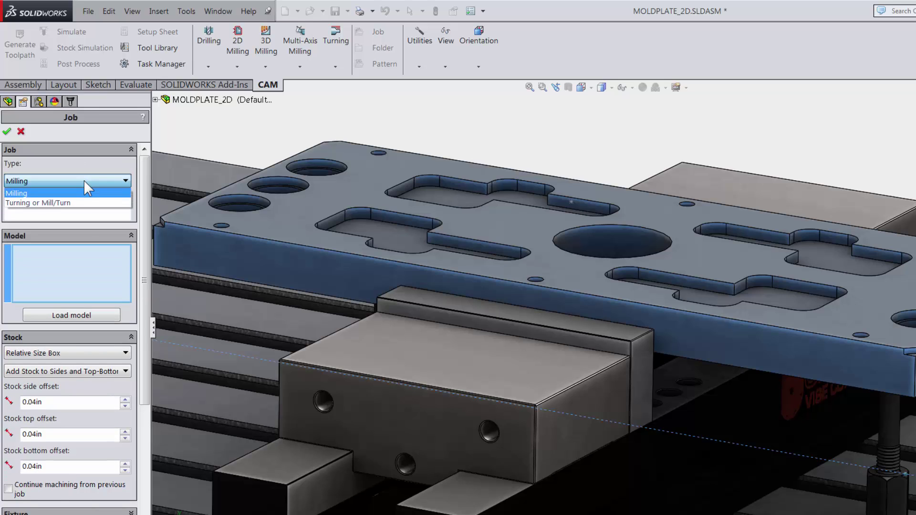
mouse_move(128, 182)
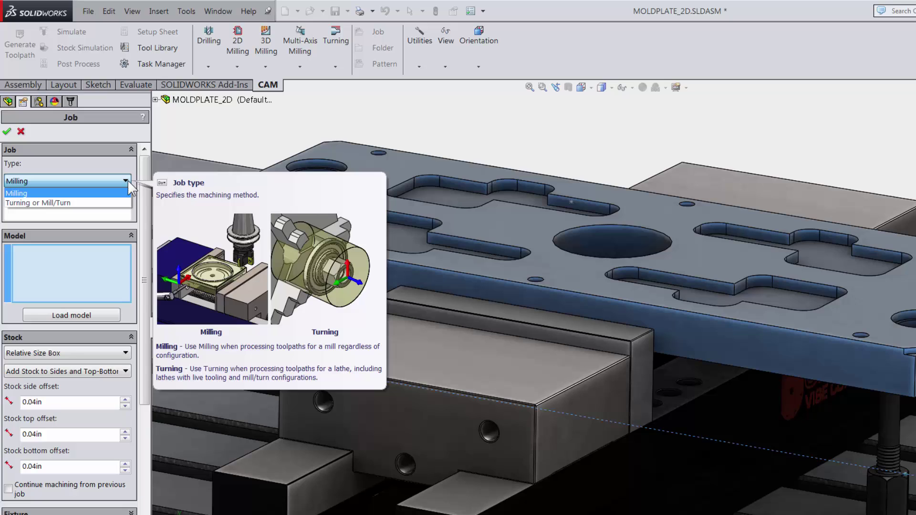
left_click(128, 180)
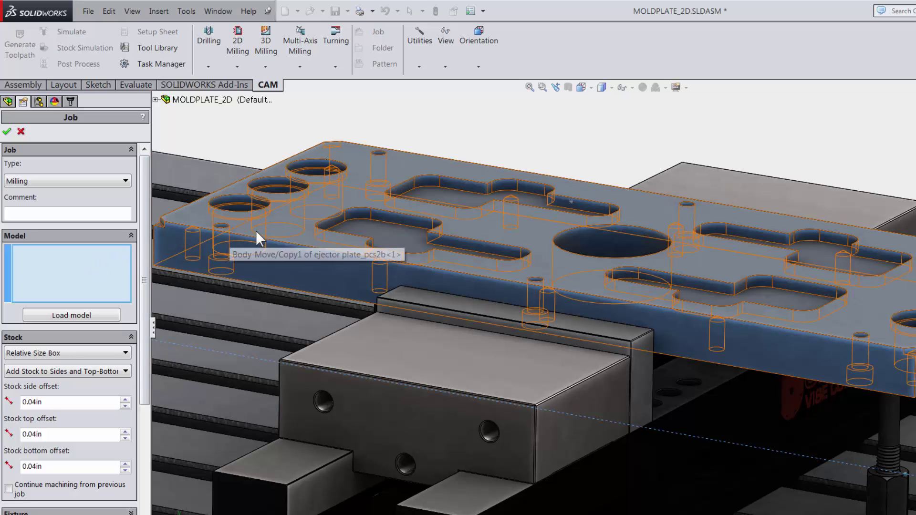
left_click(302, 247)
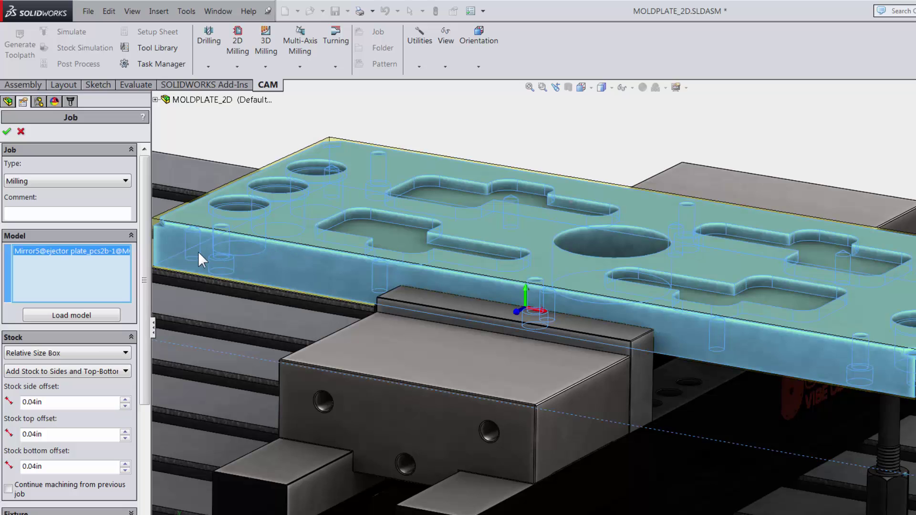
left_click_drag(147, 255, 134, 310)
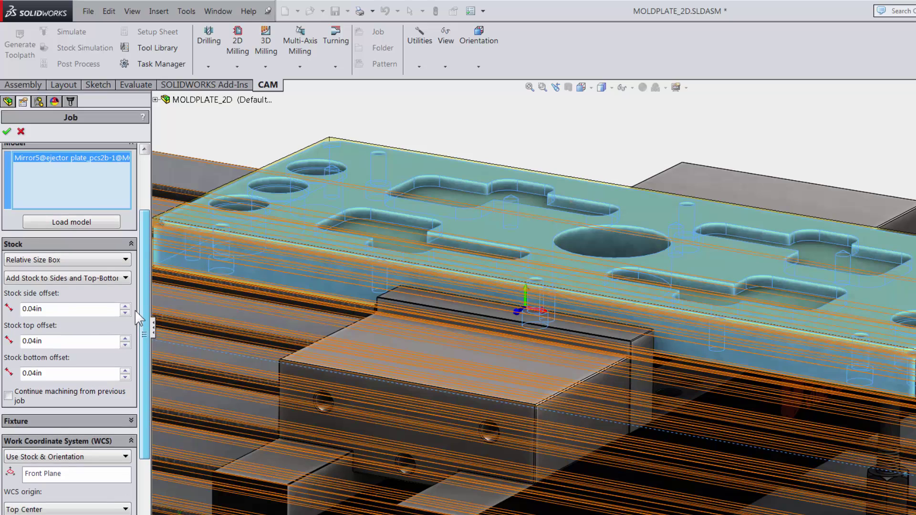
Step: Set the stock type to Fixed Size Box, giving an 18 x 1 x 7.375 in stock
left_click(78, 261)
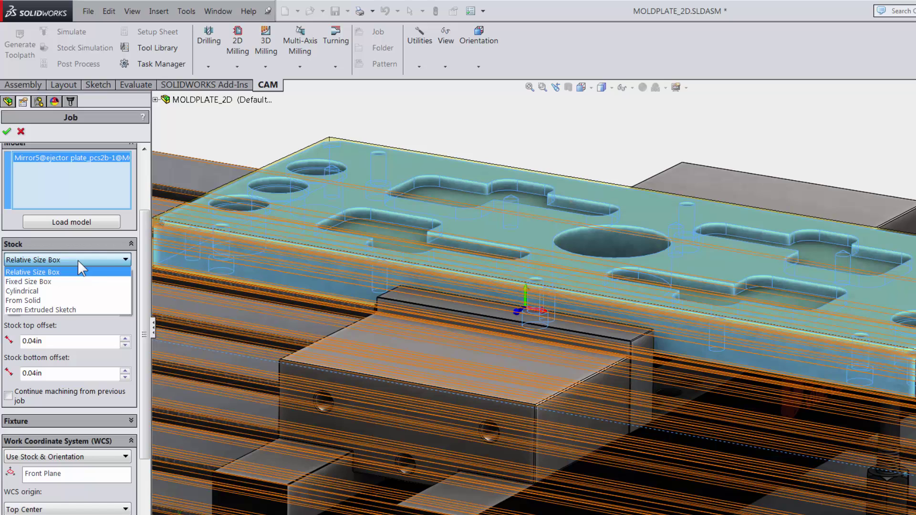
left_click(89, 288)
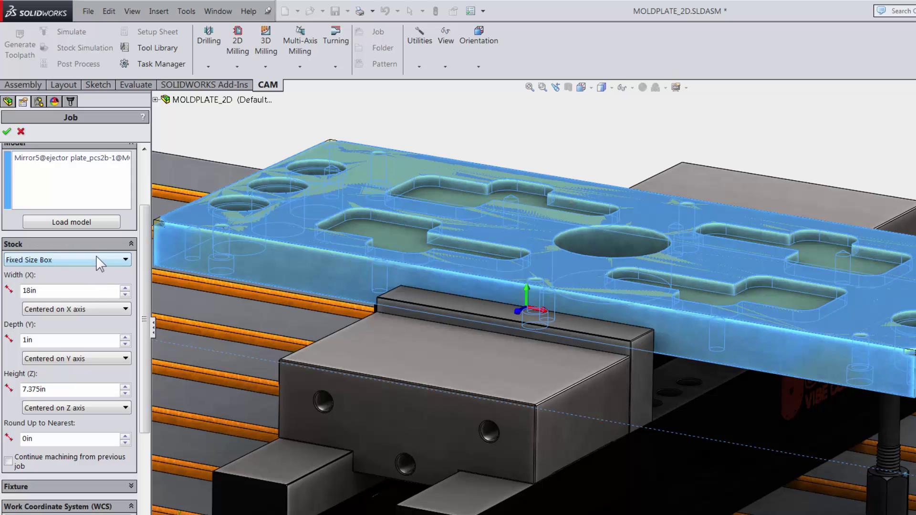
left_click(96, 262)
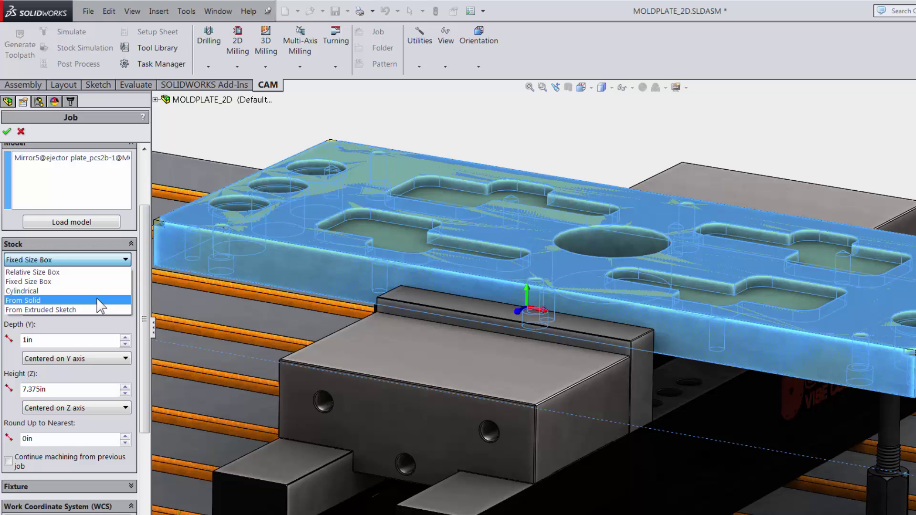
left_click(103, 286)
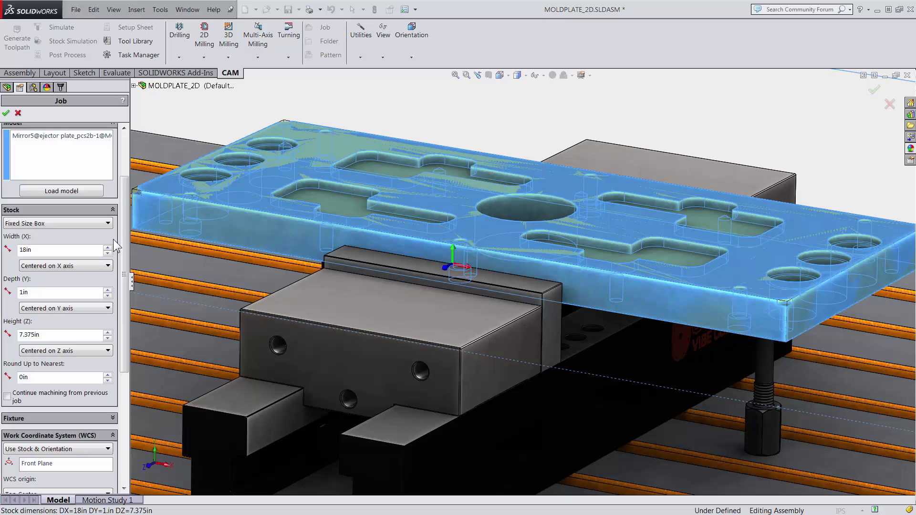
left_click_drag(122, 239, 123, 315)
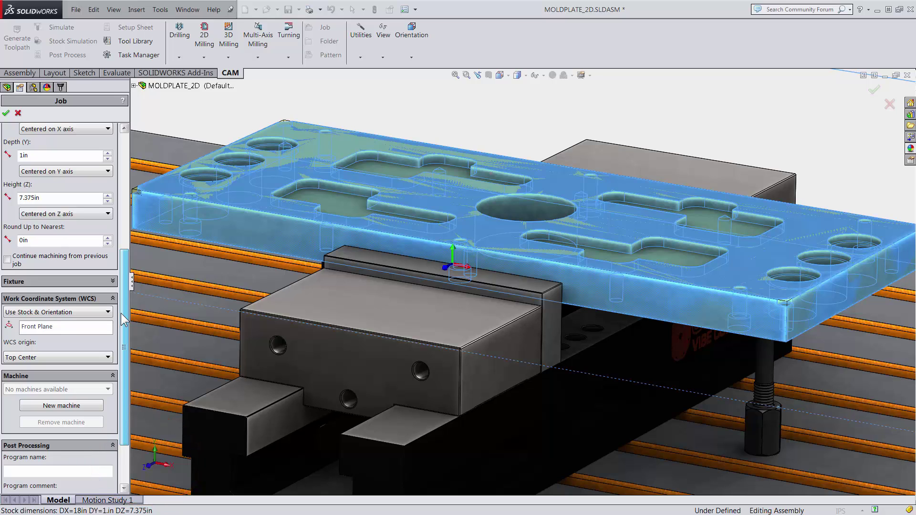
left_click(97, 314)
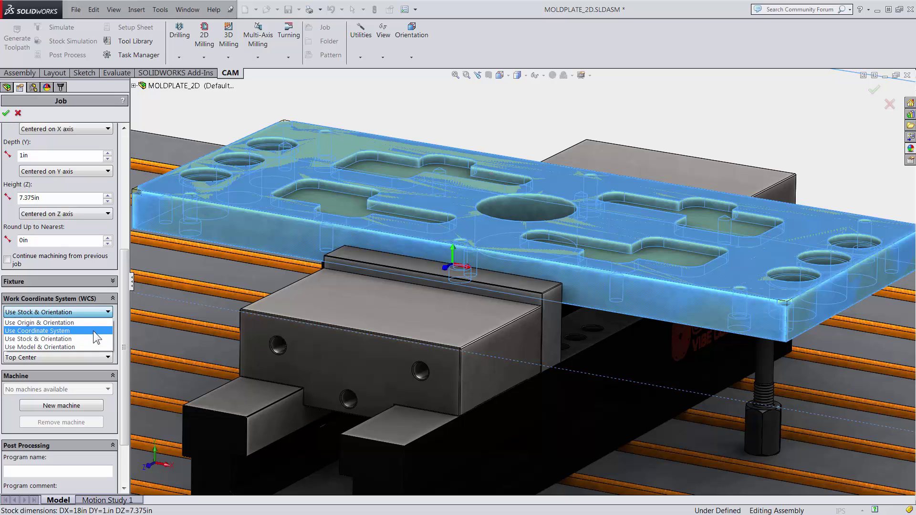
left_click(91, 338)
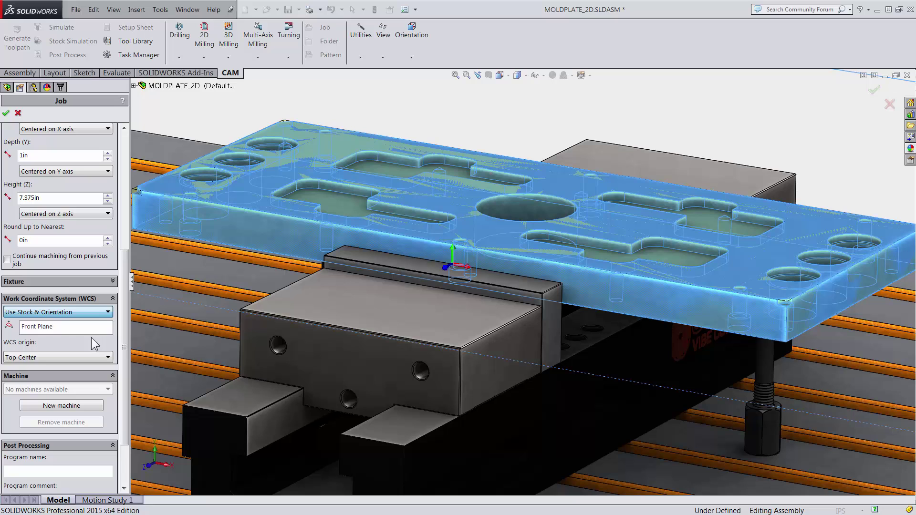
left_click(88, 329)
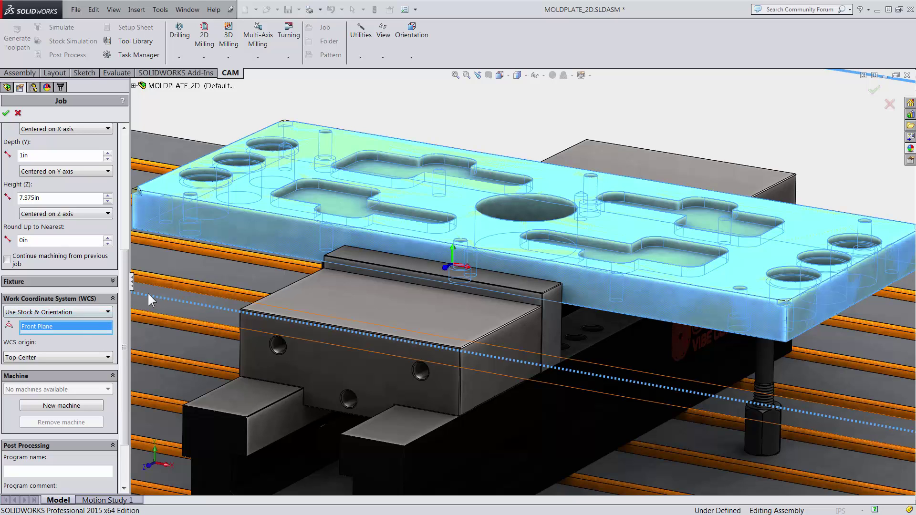
Step: Orient the WCS to the plate's top face and place its origin at Top Corner 3
left_click(468, 224)
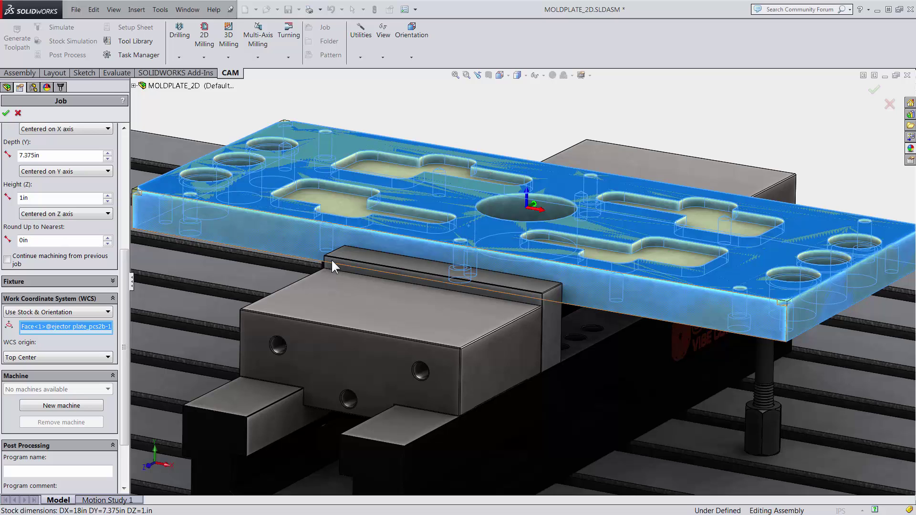
left_click(65, 356)
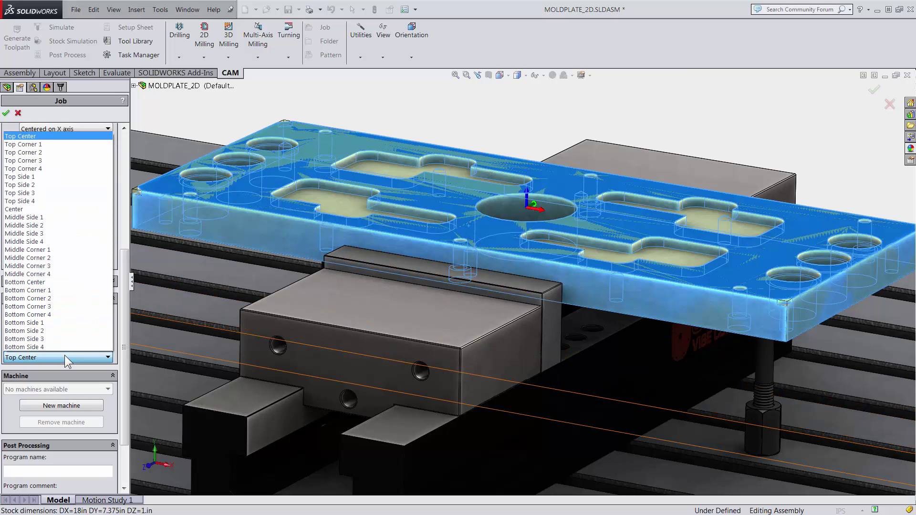
left_click(30, 162)
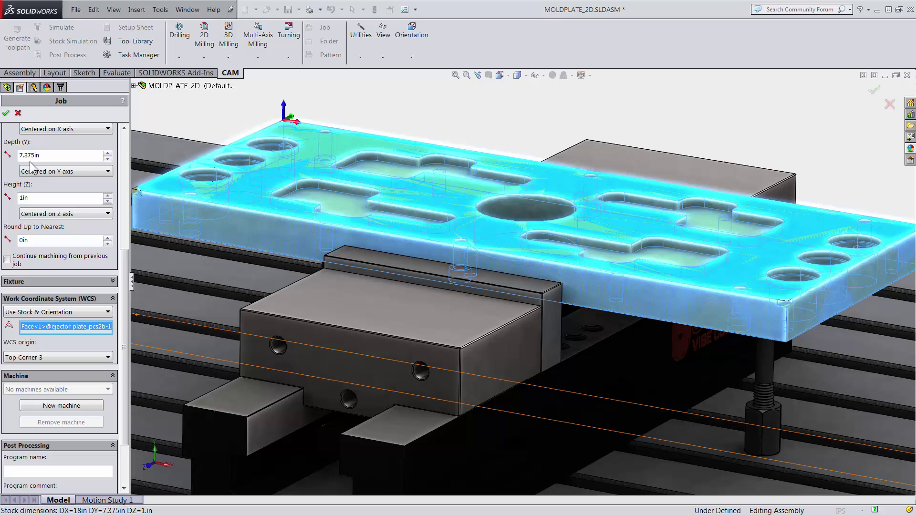
left_click_drag(126, 251, 125, 245)
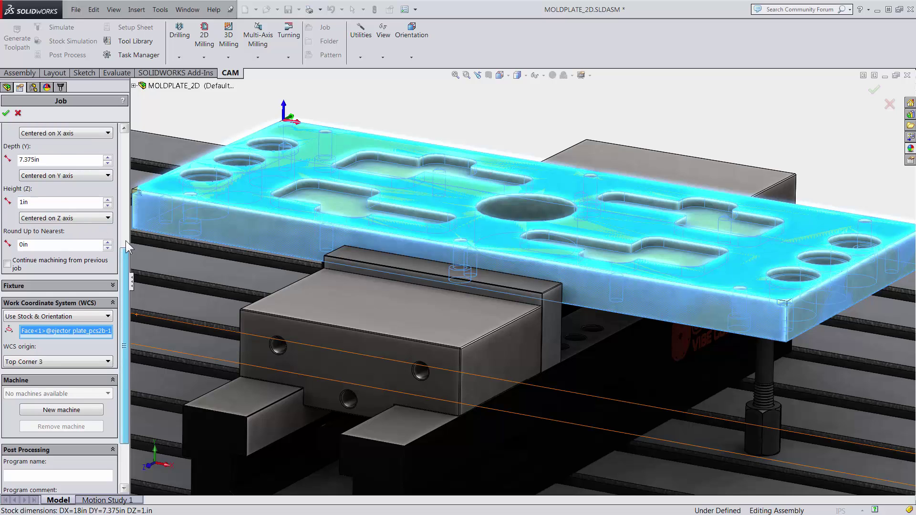
scroll(126, 245, "up", 5)
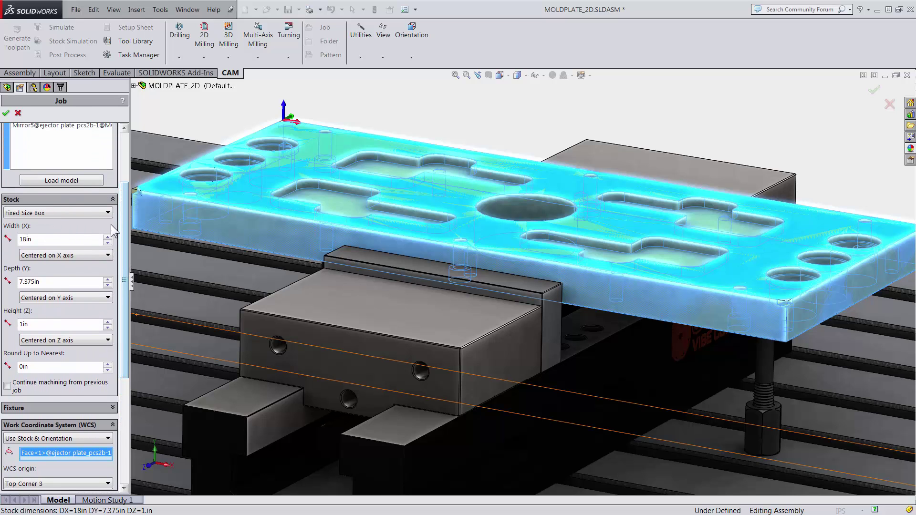
Step: Keep the stock width at 18 in and confirm the Job settings
left_click(108, 238)
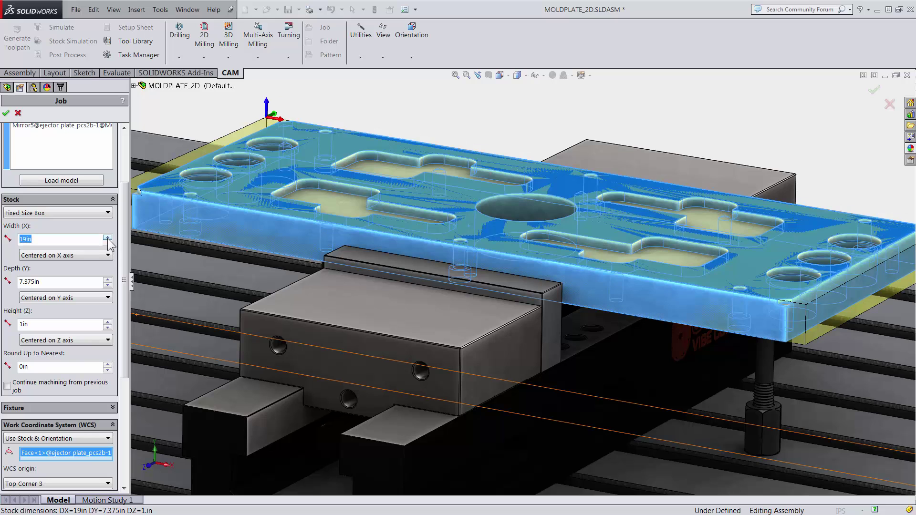
left_click(107, 237)
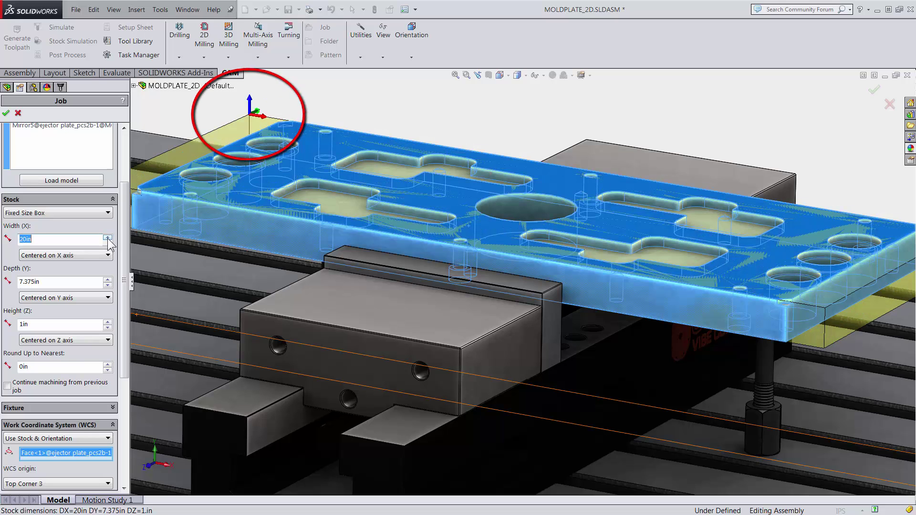
left_click(108, 242)
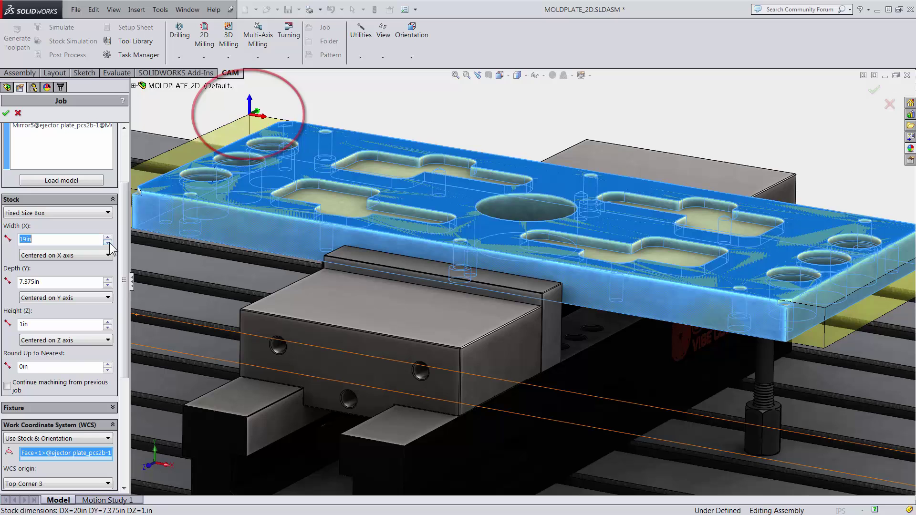
left_click(108, 243)
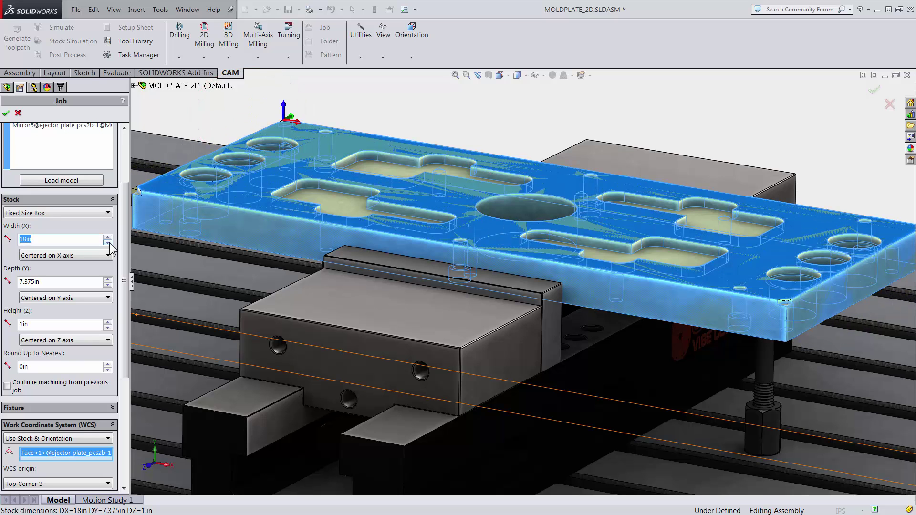
left_click_drag(125, 244, 127, 189)
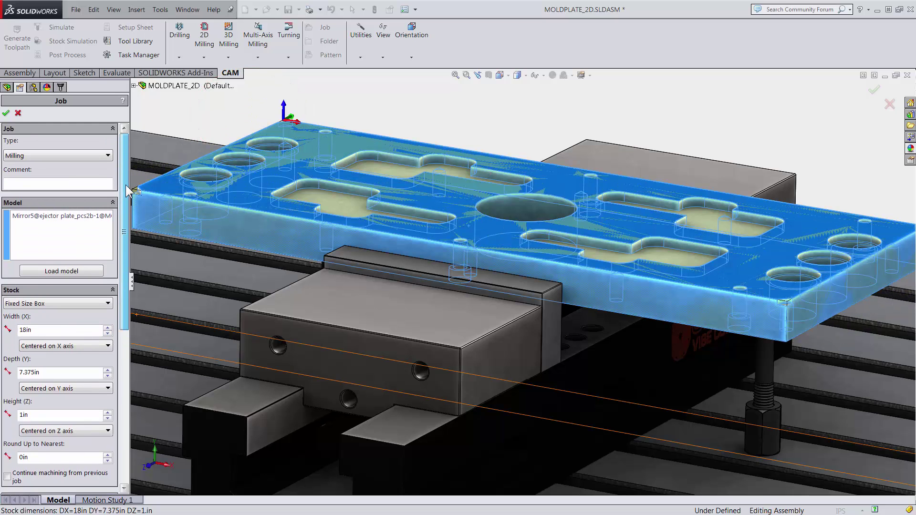
left_click(6, 115)
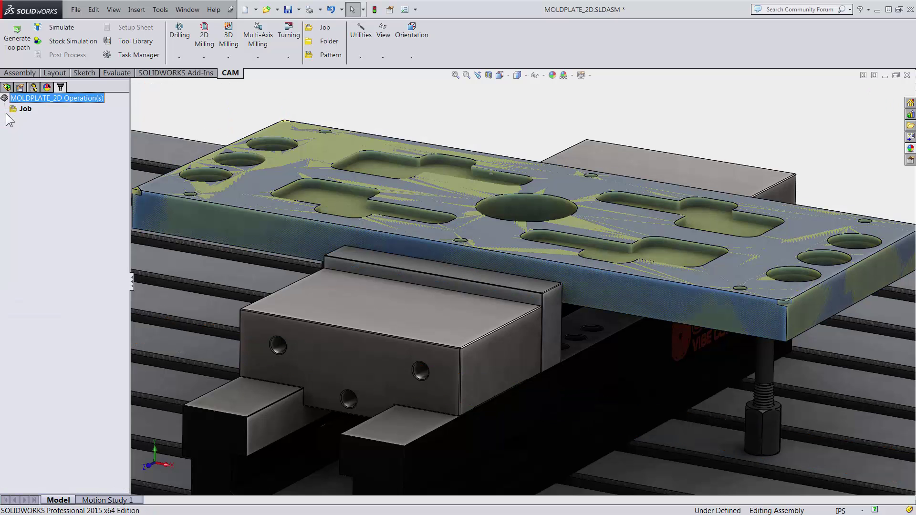